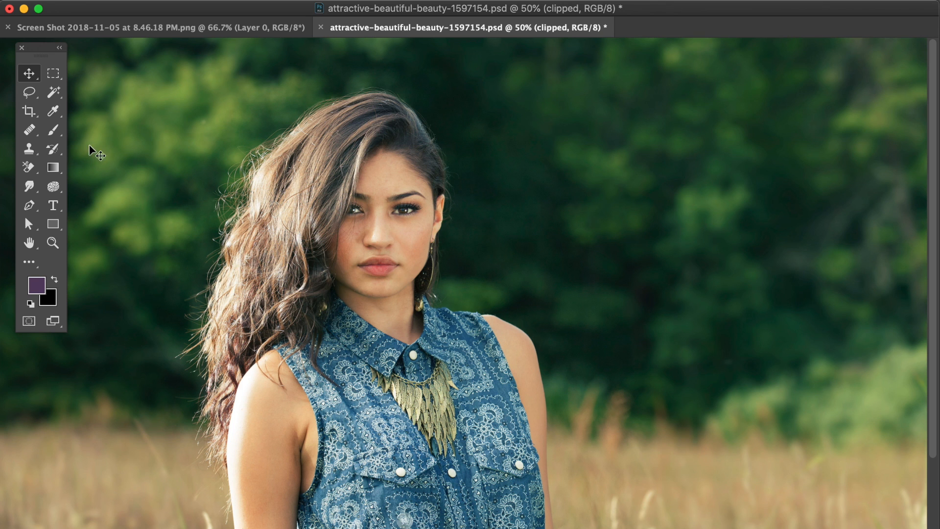
Step: Pick the eraser tool, open the Layers panel and select the image layer
click(35, 133)
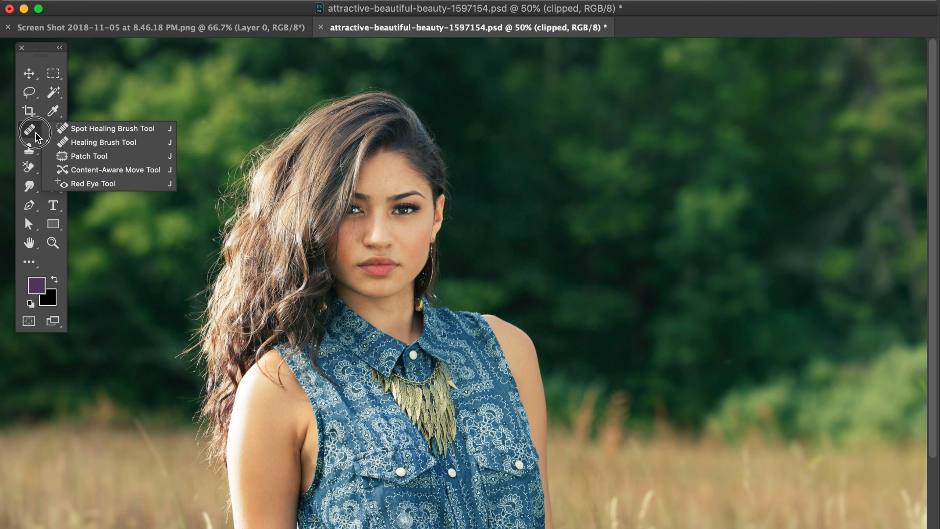
click(28, 167)
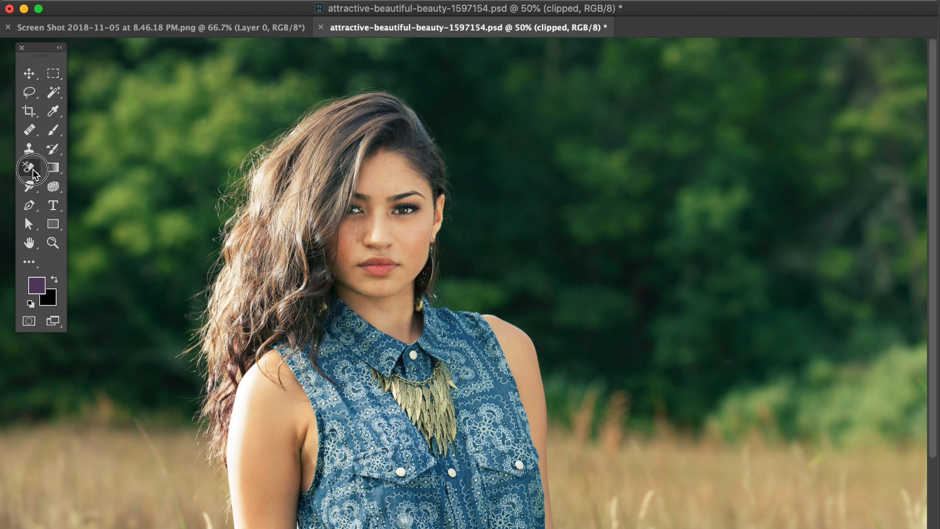
drag(937, 91, 768, 65)
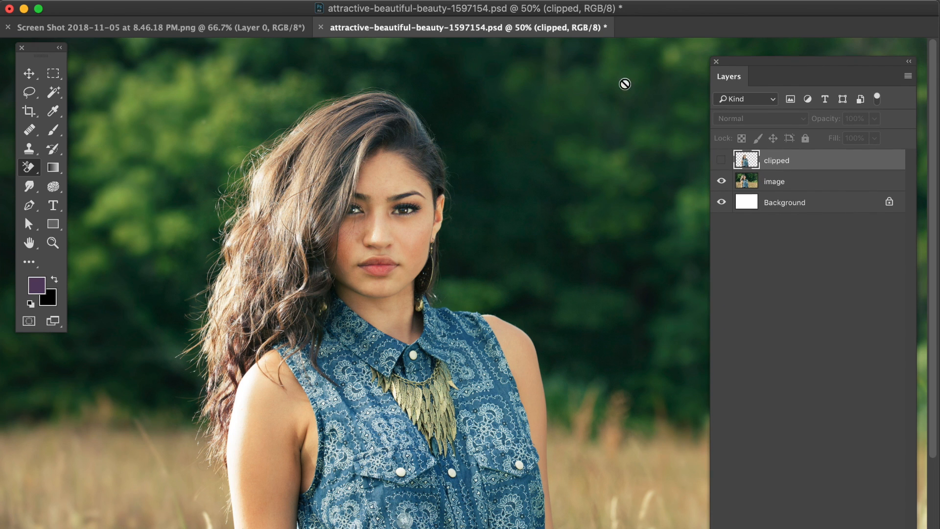
click(800, 181)
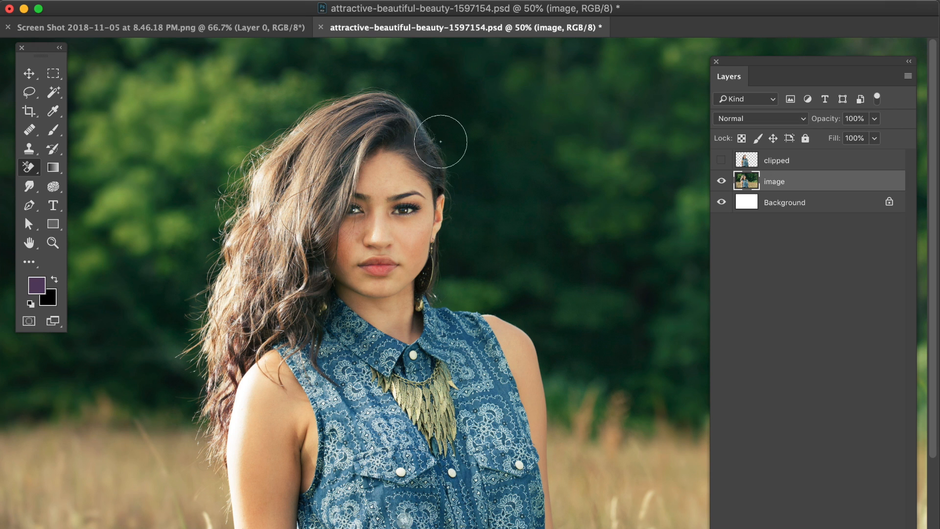
Step: Erase around the hair on the image layer, then undo the stroke
mouse_move(240, 132)
mouse_down()
mouse_move(287, 112)
mouse_move(380, 87)
mouse_move(339, 86)
mouse_move(280, 112)
mouse_move(235, 166)
mouse_move(200, 237)
mouse_move(201, 269)
mouse_move(207, 221)
mouse_move(248, 157)
mouse_move(203, 221)
mouse_move(202, 336)
mouse_move(191, 311)
mouse_move(198, 261)
mouse_move(184, 345)
mouse_move(176, 314)
mouse_move(240, 153)
mouse_move(327, 90)
mouse_move(416, 101)
mouse_move(454, 121)
mouse_move(435, 107)
mouse_move(474, 204)
mouse_move(453, 290)
mouse_move(500, 297)
mouse_move(491, 288)
mouse_move(505, 185)
mouse_move(446, 87)
mouse_move(366, 62)
mouse_move(260, 113)
mouse_move(177, 176)
mouse_move(176, 272)
mouse_move(288, 101)
mouse_move(409, 54)
mouse_move(456, 77)
mouse_move(494, 189)
mouse_move(487, 252)
mouse_move(508, 286)
mouse_move(532, 302)
mouse_move(508, 240)
mouse_move(491, 254)
mouse_up()
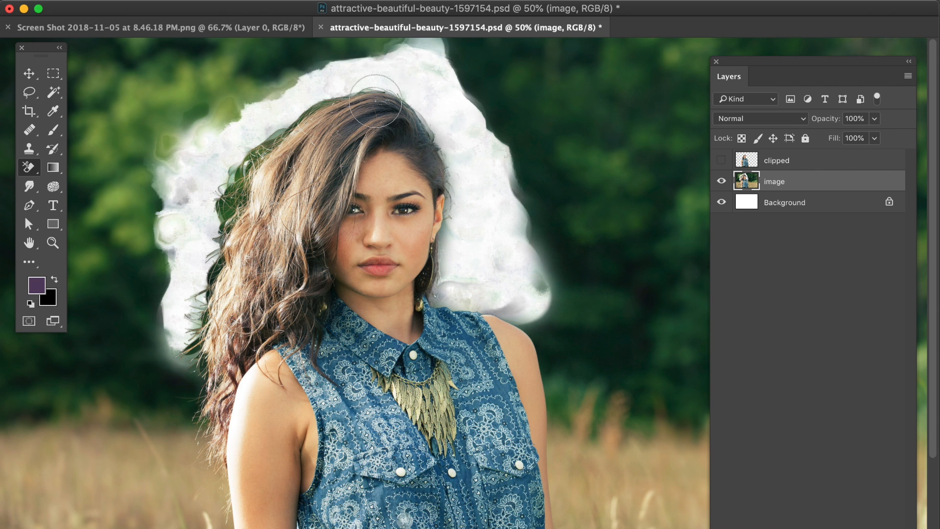
key(super+z)
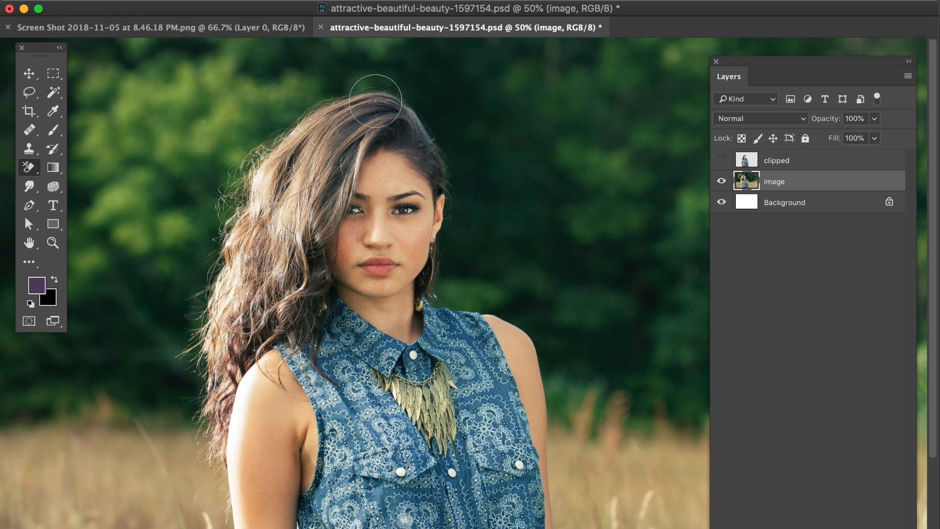
Step: Toggle the visibility of the clipped and image layers to compare them
click(29, 73)
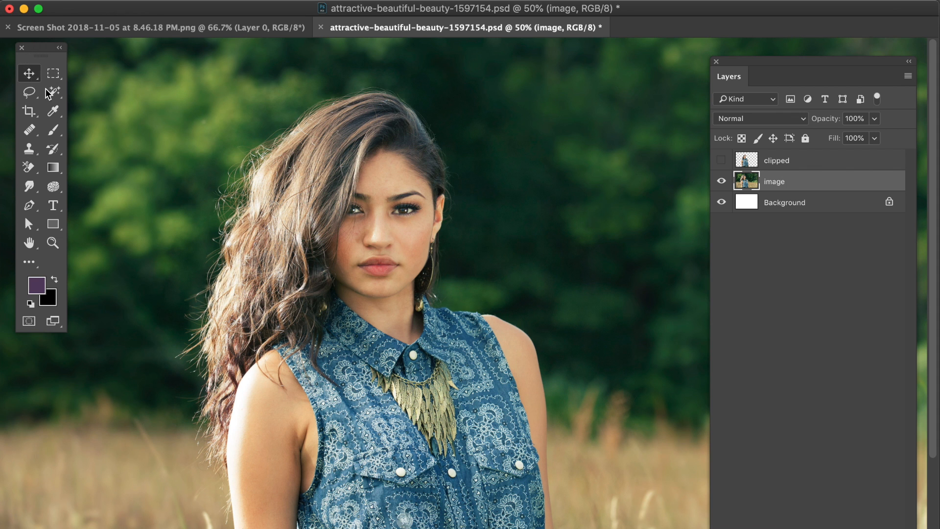
click(721, 160)
click(721, 181)
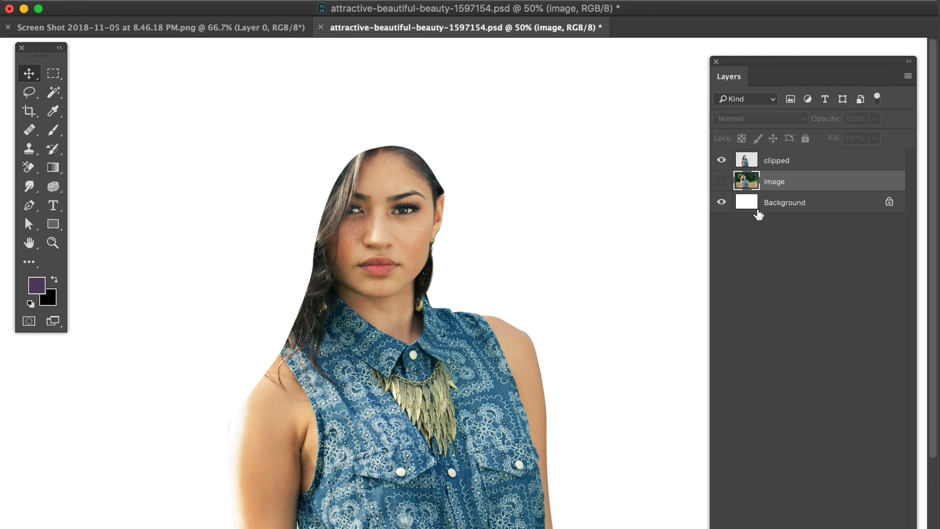
click(720, 160)
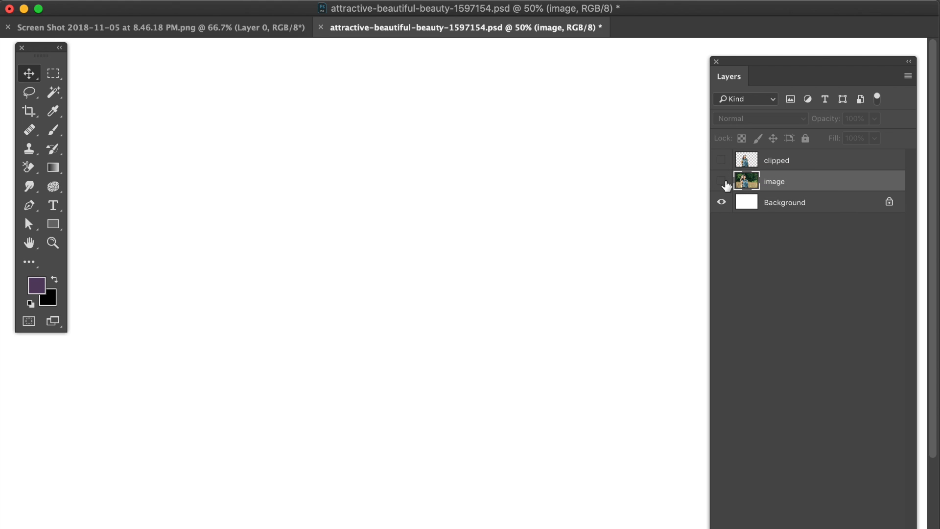
click(721, 181)
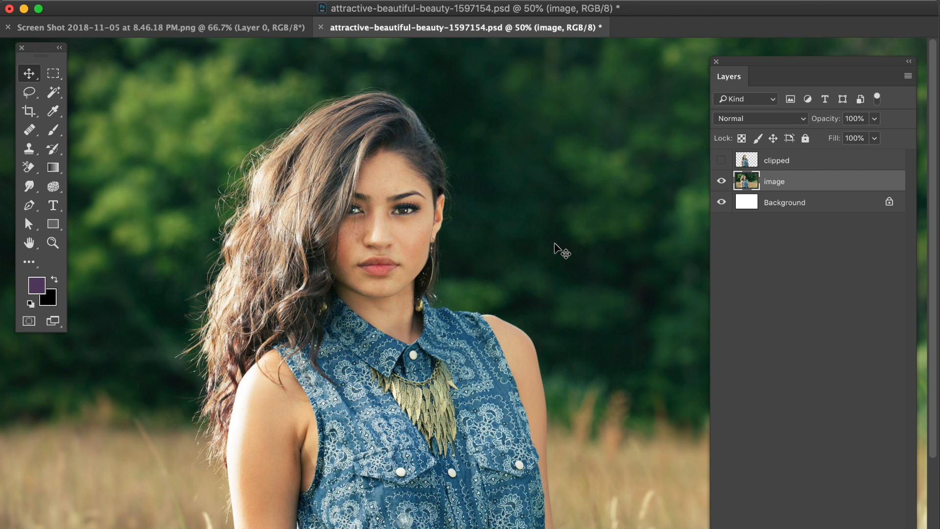
Step: Lasso a loose selection around the hair and face and copy it to a new layer
click(35, 98)
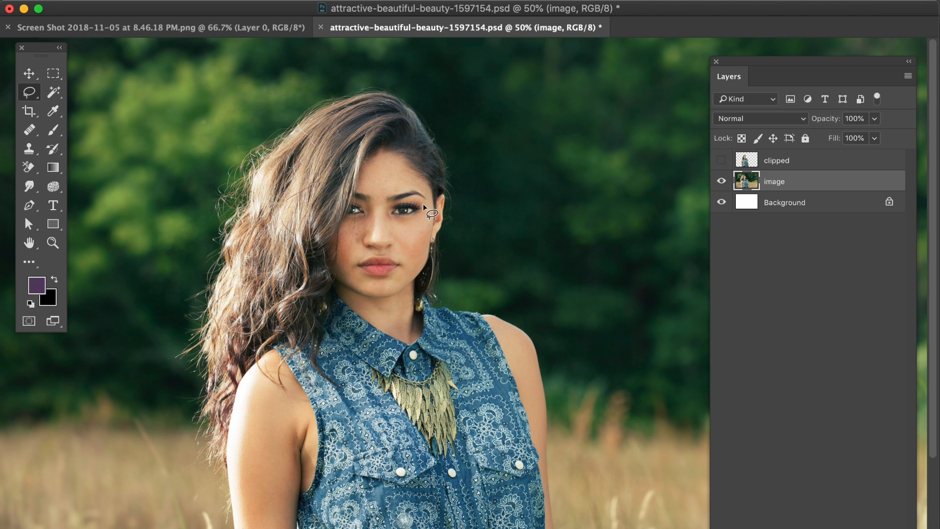
mouse_move(424, 205)
mouse_down()
mouse_move(456, 193)
mouse_move(456, 119)
mouse_move(373, 69)
mouse_move(275, 101)
mouse_move(204, 173)
mouse_move(168, 325)
mouse_move(162, 398)
mouse_move(177, 457)
mouse_move(216, 489)
mouse_move(236, 490)
mouse_move(294, 392)
mouse_move(395, 288)
mouse_move(416, 248)
mouse_move(422, 205)
mouse_up()
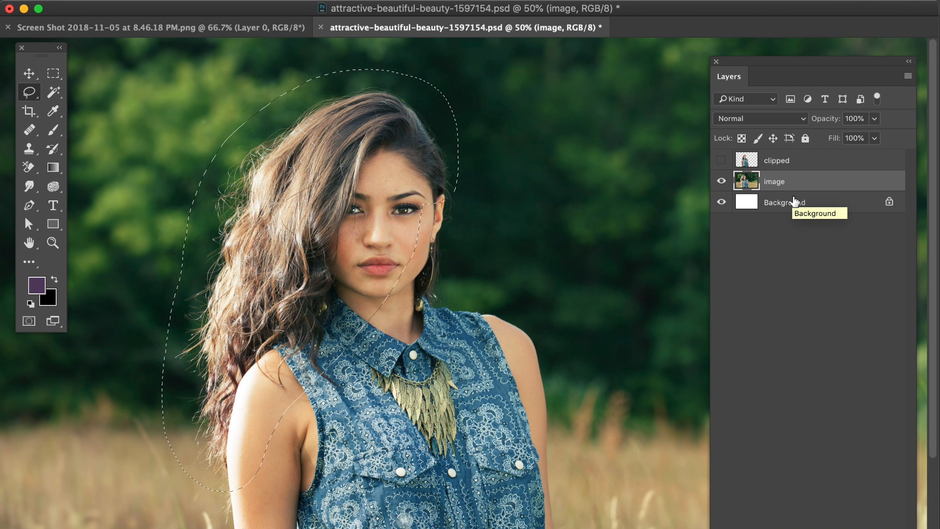
key(super+j)
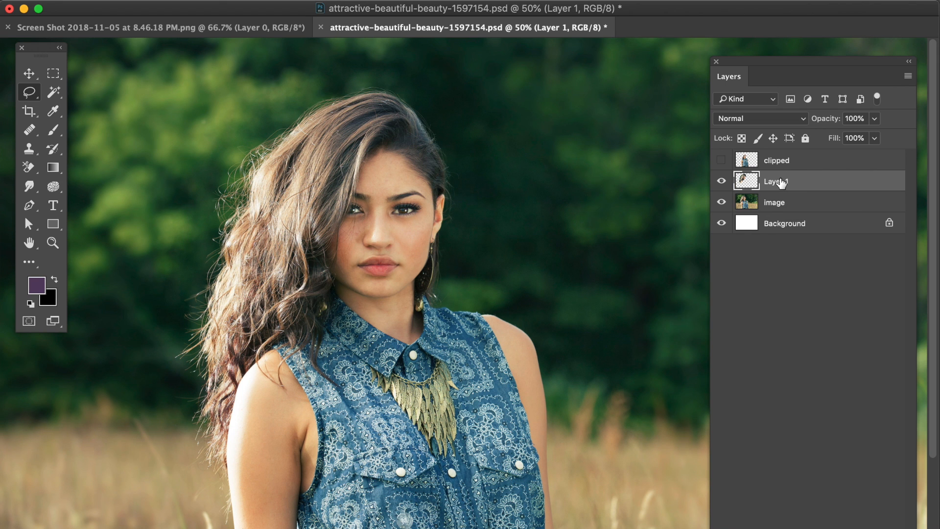
Step: Rename the new layer as hair and hide the image layer
double_click(778, 181)
text(hair)
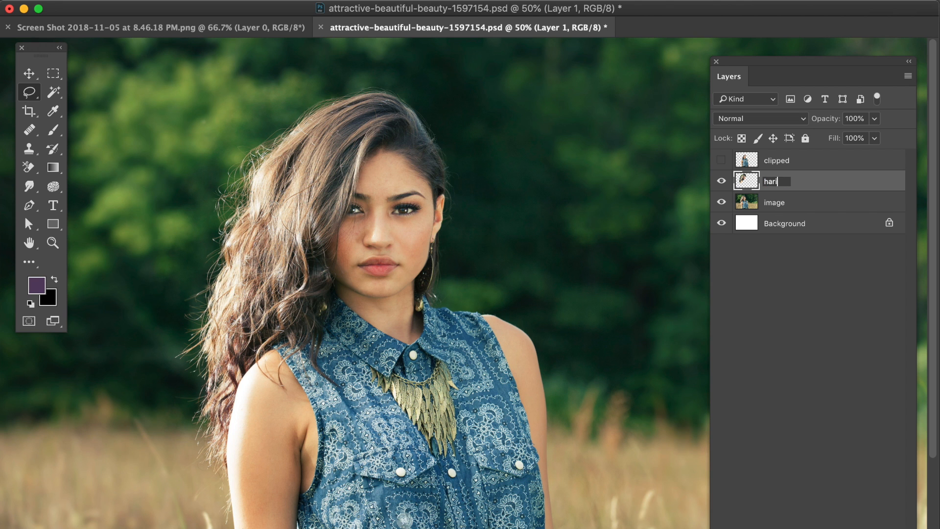
key(Return)
click(721, 203)
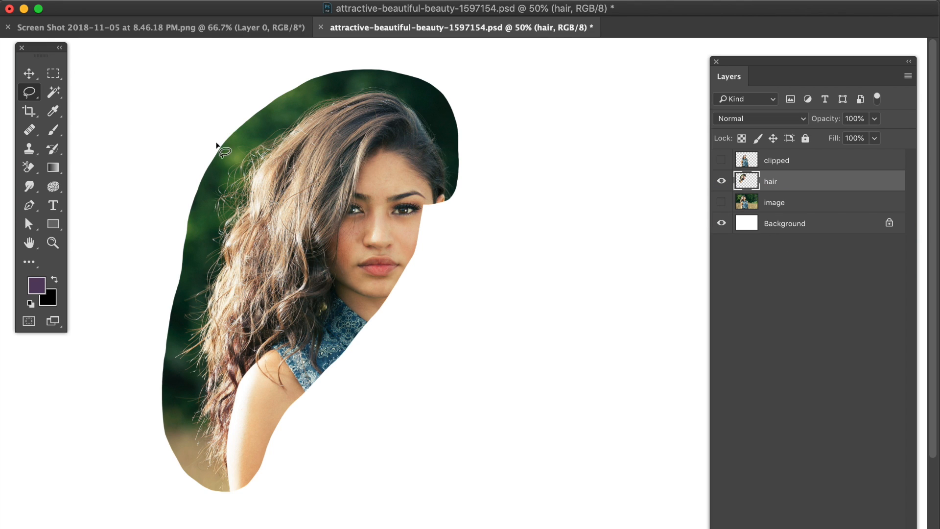
Step: Create a new layer beneath the hair layer and fill it with black
click(29, 73)
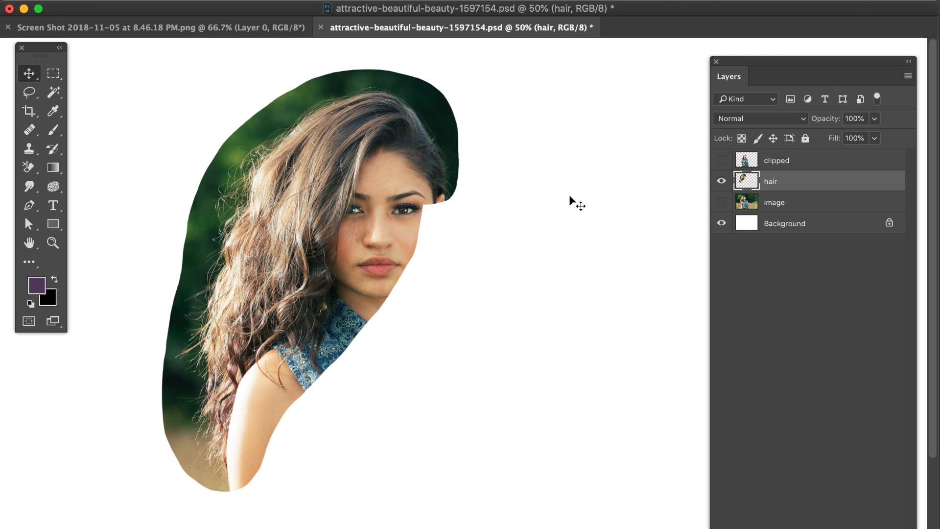
click(796, 209)
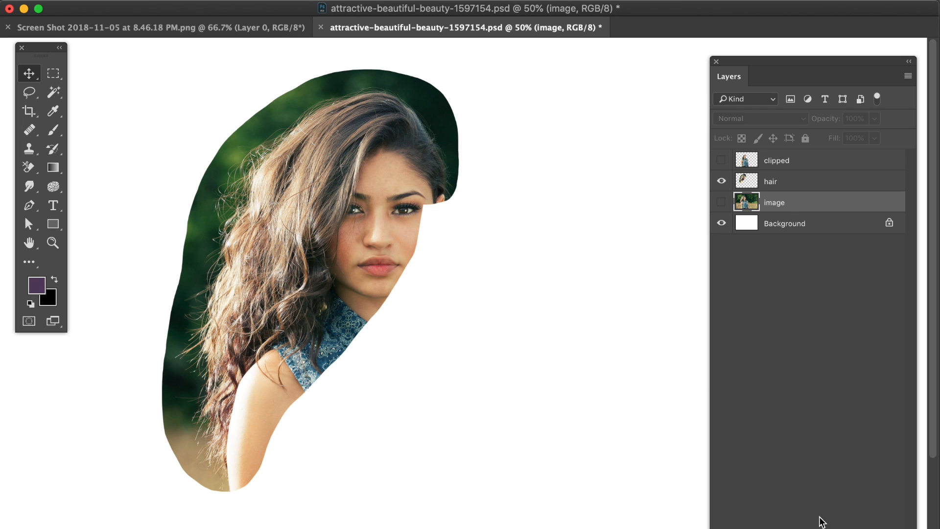
click(881, 522)
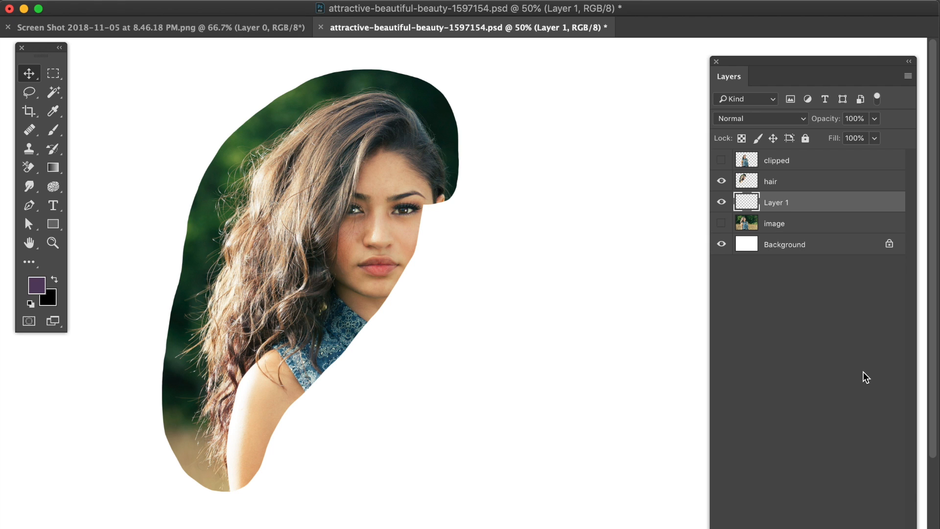
key(shift+BackSpace)
drag(799, 326, 607, 326)
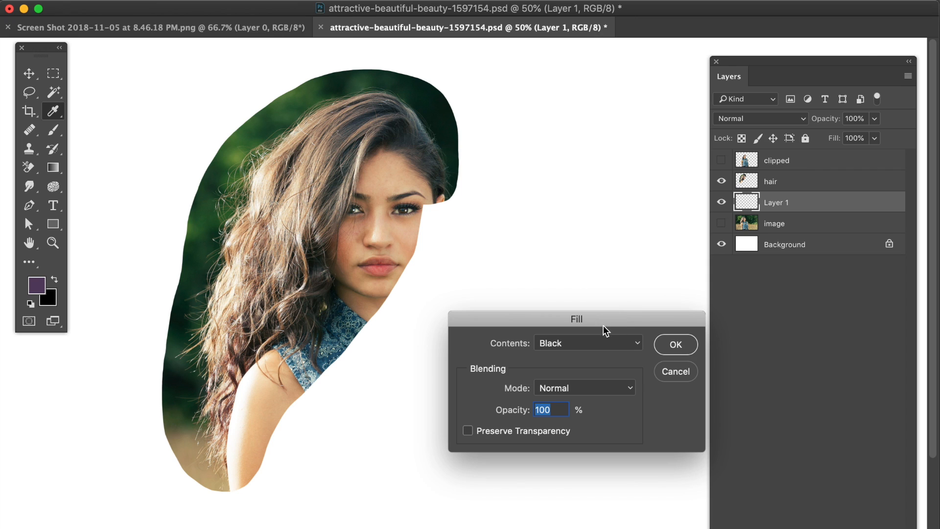
click(685, 345)
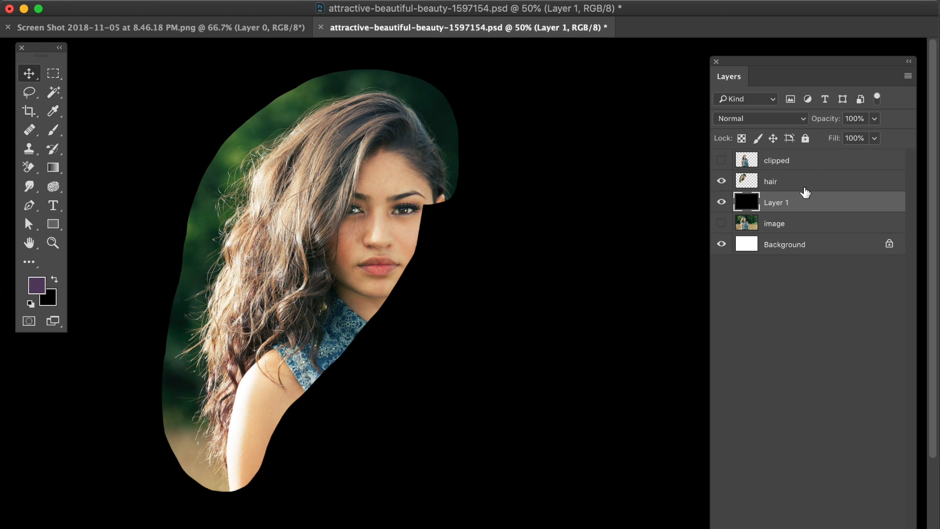
Step: Merge the hair layer down onto the black layer and desaturate it
shift+click(805, 189)
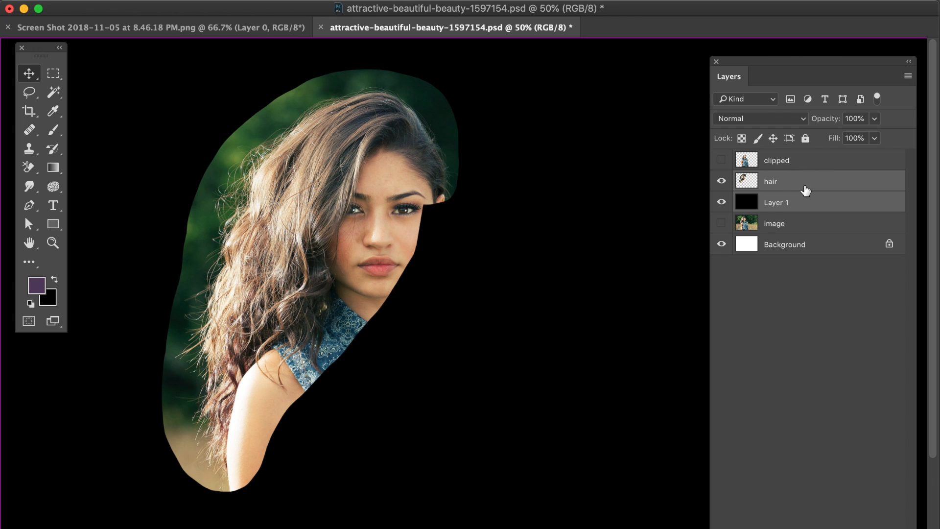
key(super+e)
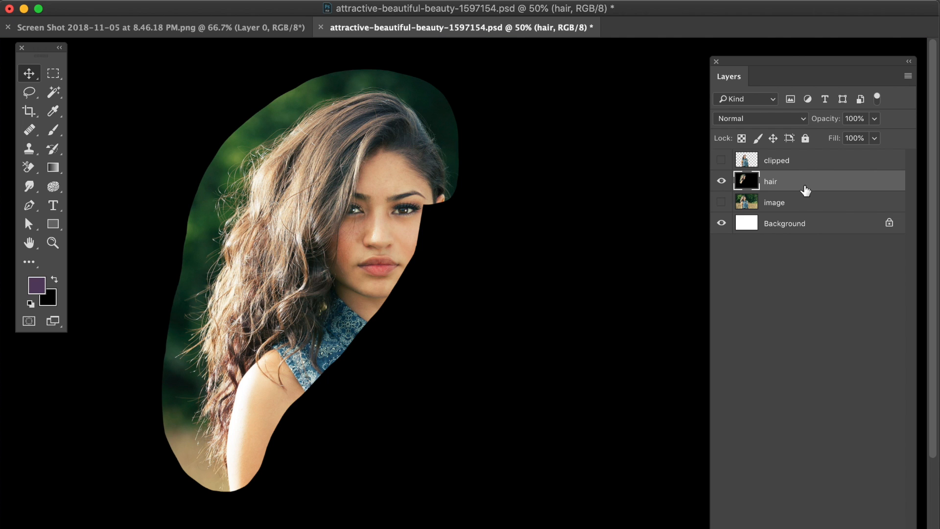
click(192, 0)
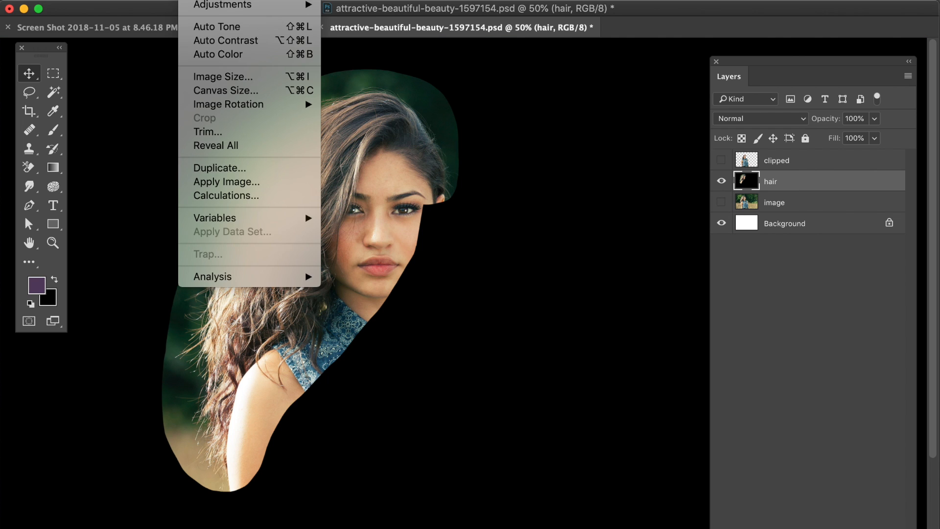
mouse_move(206, 0)
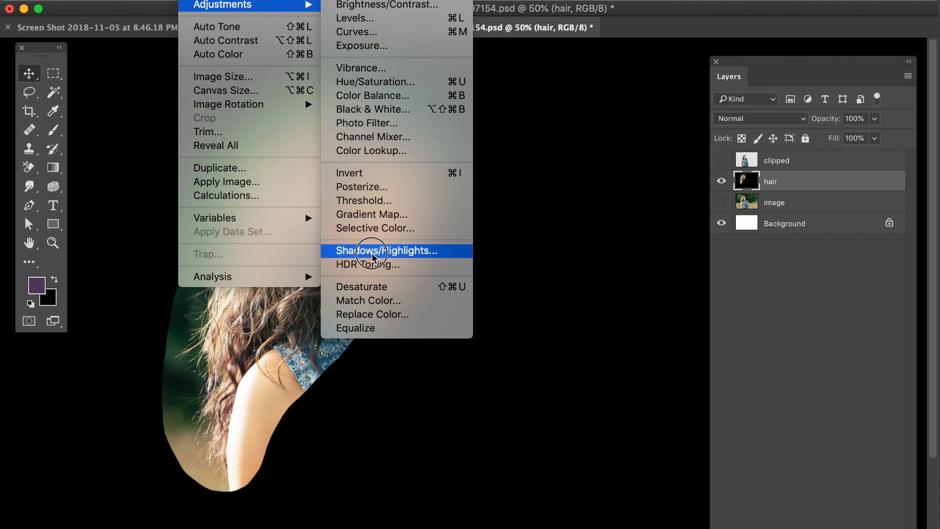
click(379, 289)
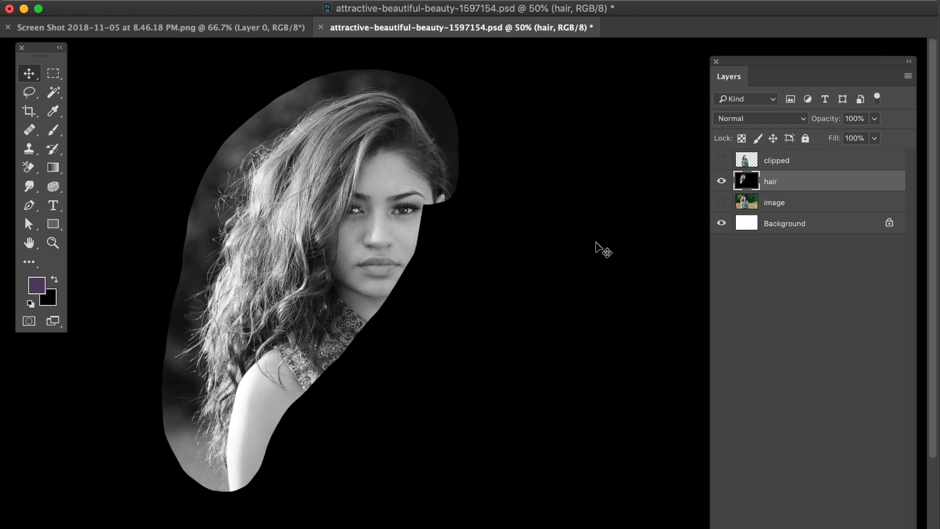
Step: Apply Levels to the hair layer with input black at 106, midtones 1.00 and white at 144
key(super)
key(super+l)
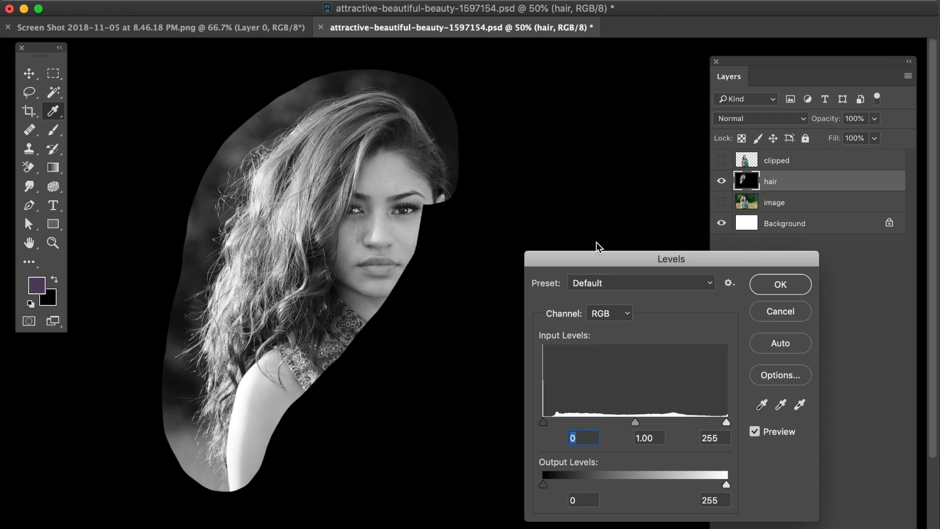
drag(609, 257, 539, 247)
drag(473, 412, 522, 417)
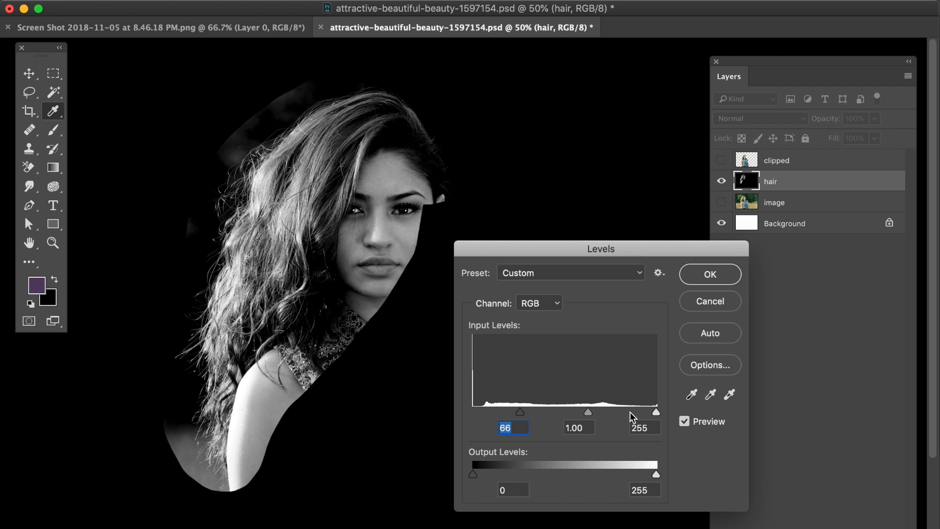
drag(656, 413, 594, 417)
drag(520, 415, 520, 417)
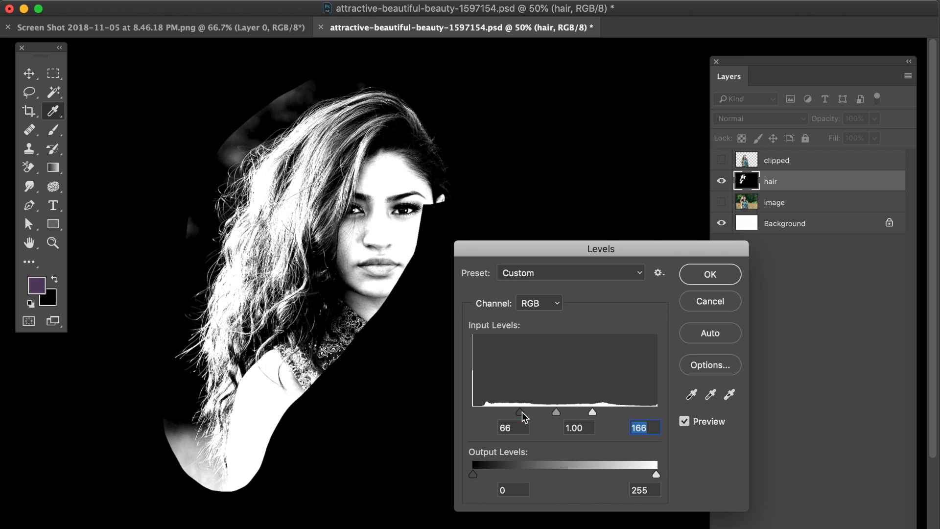
drag(592, 415, 552, 417)
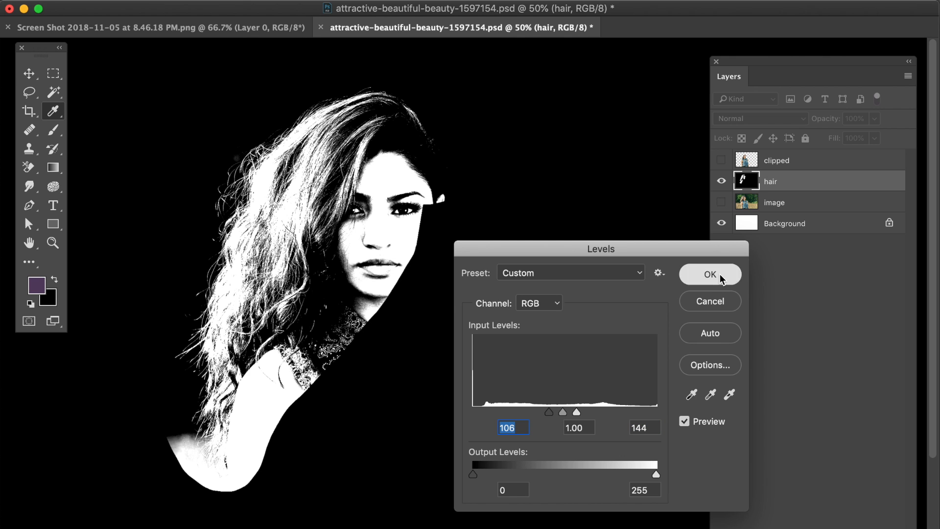
click(719, 274)
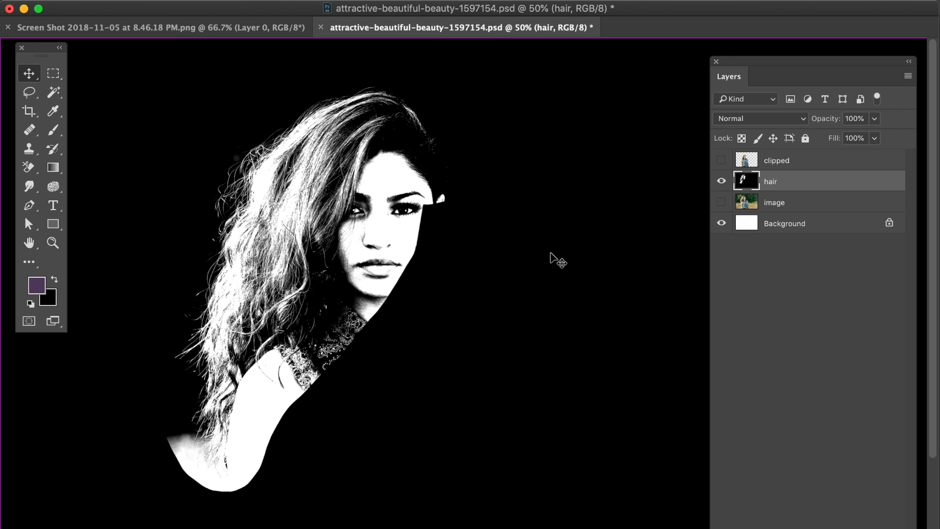
Step: Set the foreground color to white by sampling a white area of the hair
key(super+plus)
key(super+plus)
key(space)
drag(255, 203, 539, 314)
click(40, 286)
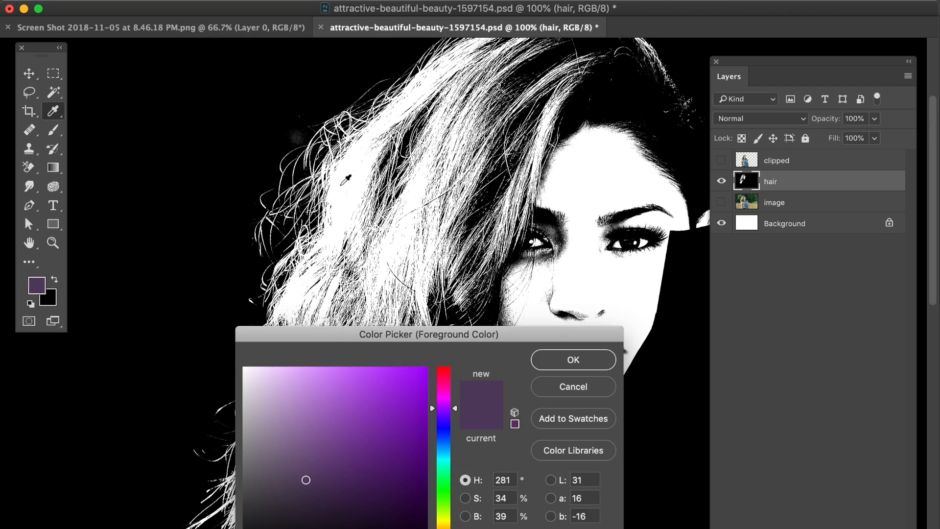
click(432, 255)
click(573, 360)
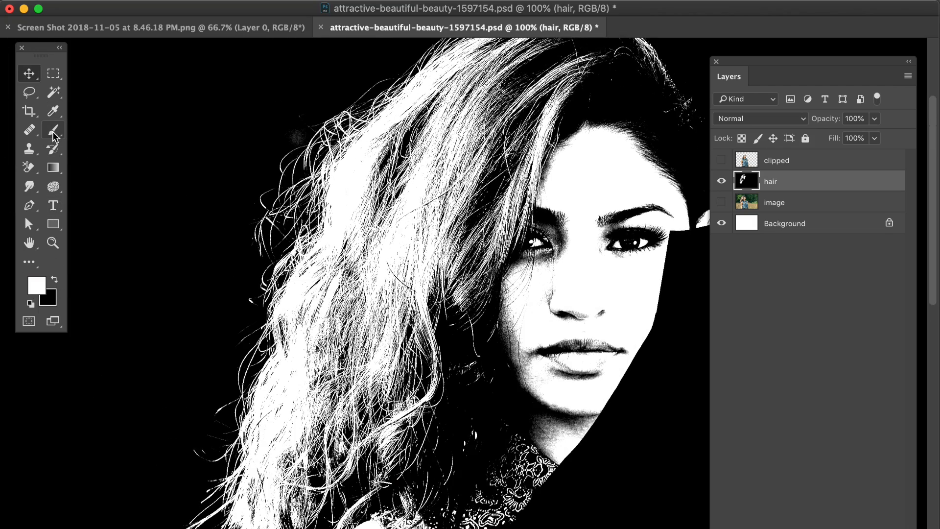
Step: Select the Brush tool and set a large brush with about 62% hardness
click(53, 130)
click(88, 1)
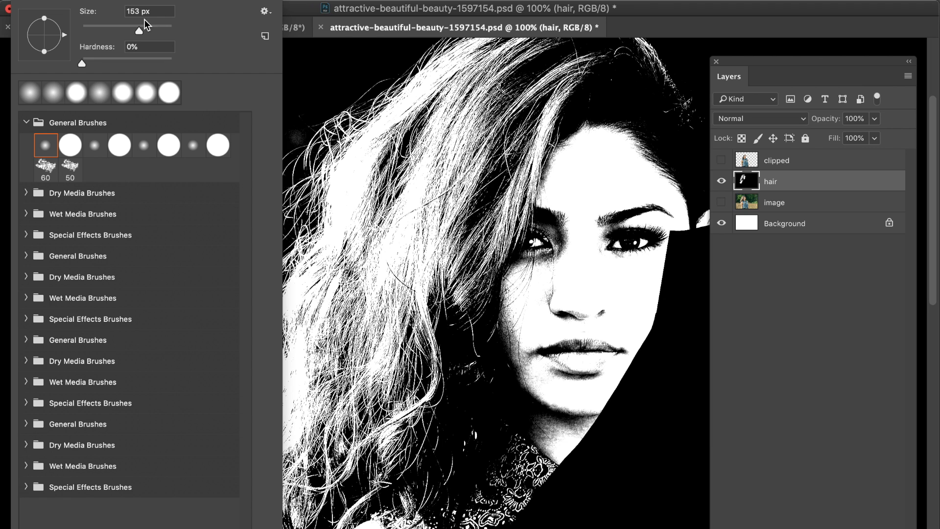
click(151, 30)
click(138, 61)
click(81, 1)
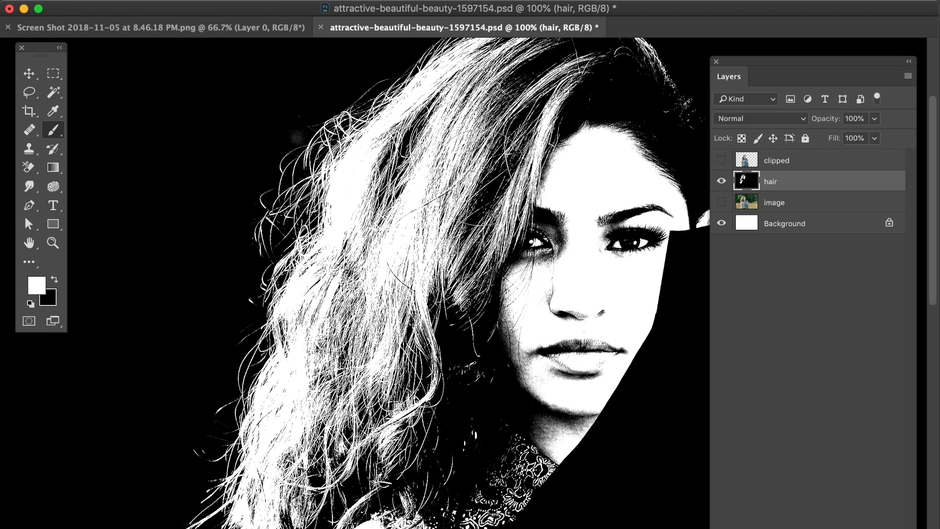
Step: Paint white over the inner hair, face and shoulder area to make the hair mask solid
mouse_move(414, 174)
mouse_down()
mouse_move(412, 159)
mouse_move(424, 153)
mouse_up()
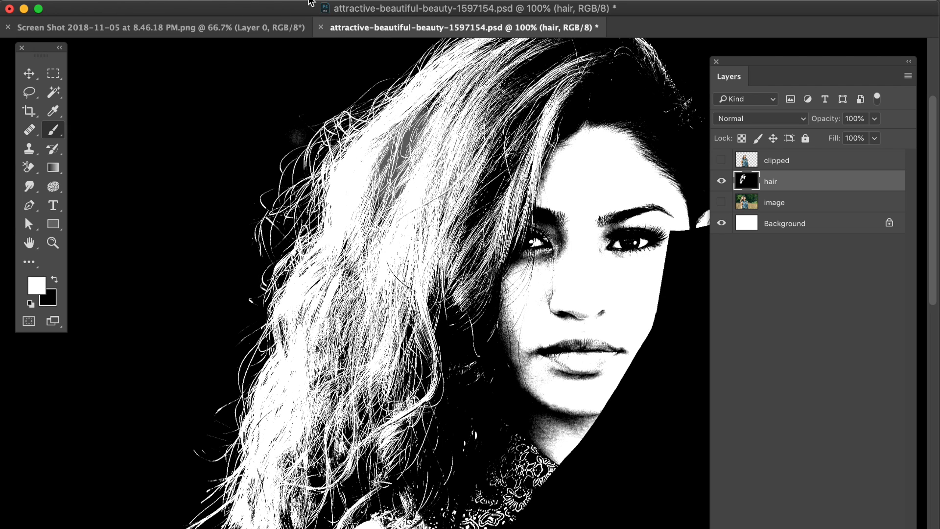
mouse_move(428, 208)
mouse_down()
mouse_move(425, 166)
mouse_move(411, 166)
mouse_move(376, 293)
mouse_move(464, 170)
mouse_move(459, 284)
mouse_move(507, 249)
mouse_move(491, 234)
mouse_move(499, 225)
mouse_move(452, 368)
mouse_up()
mouse_move(373, 300)
mouse_down()
mouse_move(395, 273)
mouse_move(427, 260)
mouse_move(369, 304)
mouse_up()
mouse_move(410, 210)
mouse_down()
mouse_move(389, 259)
mouse_move(414, 347)
mouse_move(425, 278)
mouse_move(394, 333)
mouse_move(383, 382)
mouse_move(383, 335)
mouse_move(371, 510)
mouse_move(440, 366)
mouse_move(427, 401)
mouse_move(446, 389)
mouse_move(460, 280)
mouse_move(445, 384)
mouse_up()
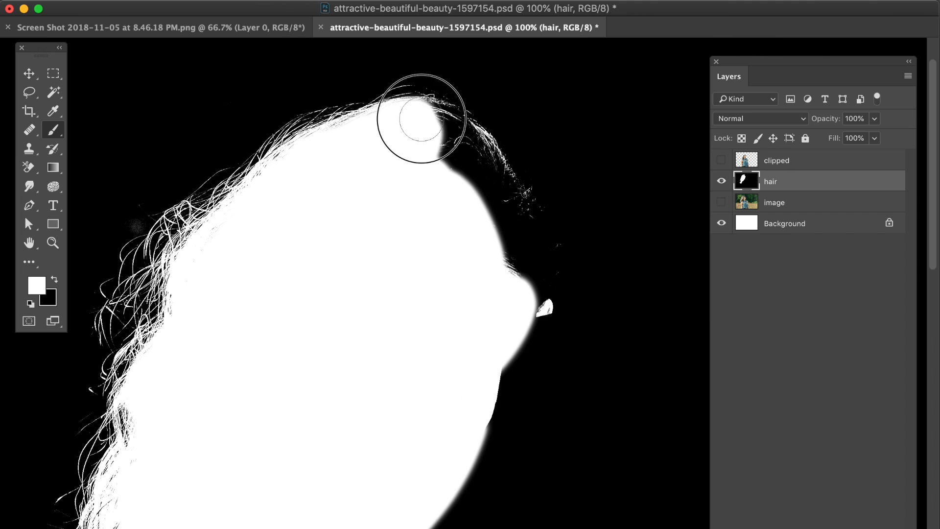
mouse_move(420, 115)
mouse_down()
mouse_move(457, 132)
mouse_move(478, 164)
mouse_move(457, 155)
mouse_move(513, 235)
mouse_move(504, 212)
mouse_move(518, 307)
mouse_up()
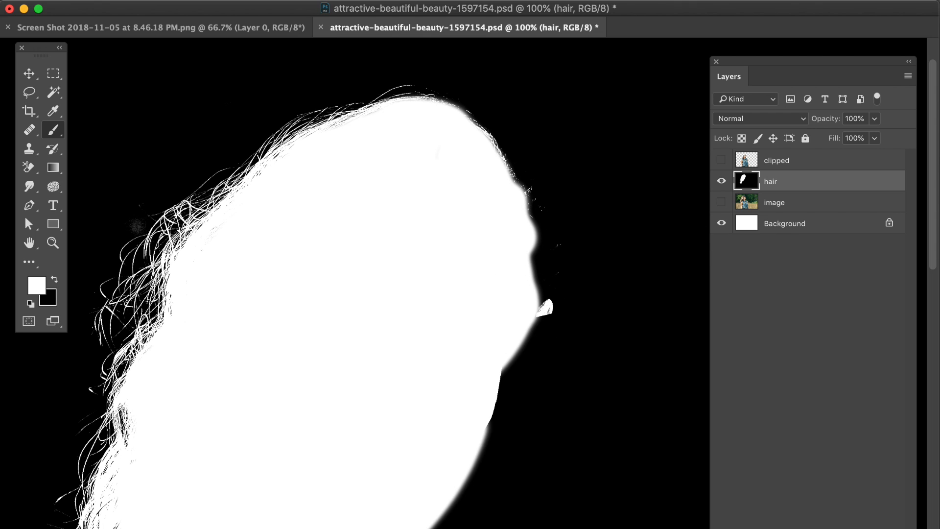
Step: Show the image layer and lower the hair layer's opacity to 40%
click(721, 202)
click(875, 118)
drag(845, 136, 836, 137)
Step: Paint white along the hair edge above the right temple
click(71, 2)
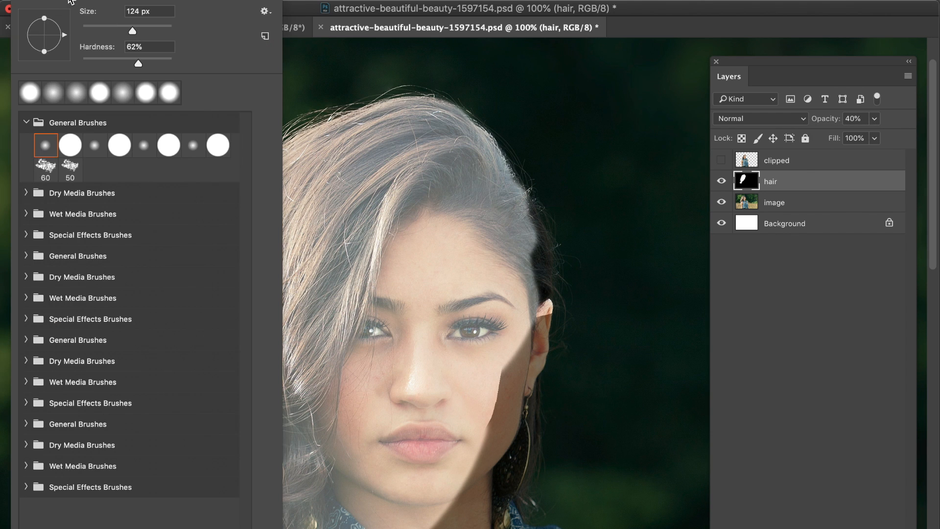
click(64, 2)
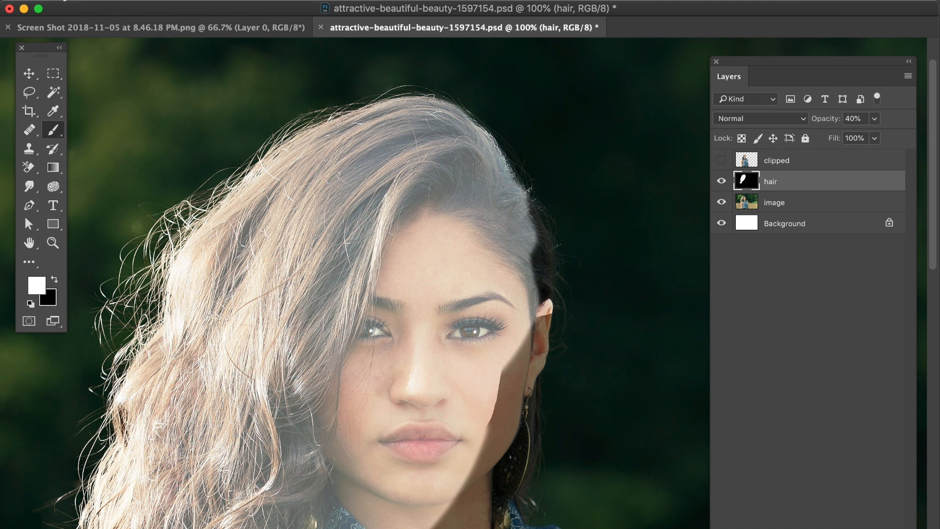
drag(517, 214, 531, 305)
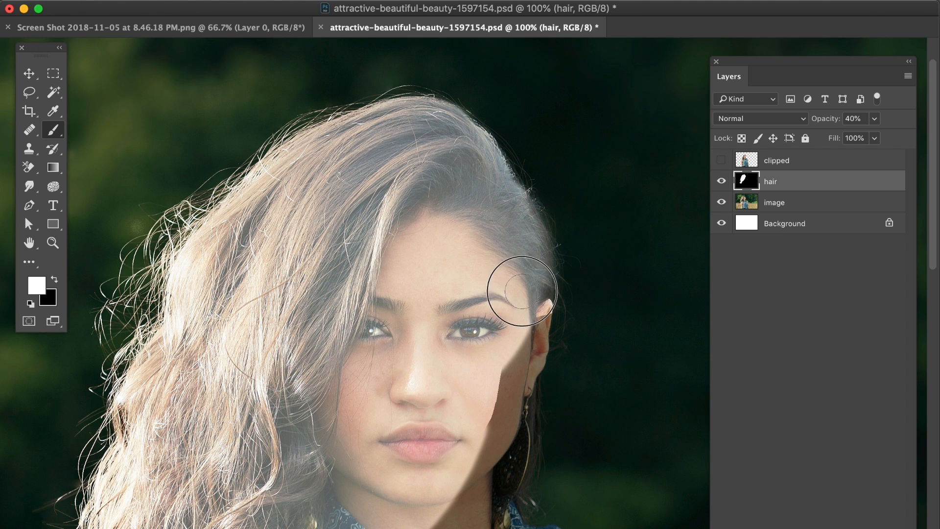
Step: Resize the brush, switch to black and paint out the white spill over the shoulder and background
click(65, 2)
click(108, 29)
click(147, 60)
click(65, 1)
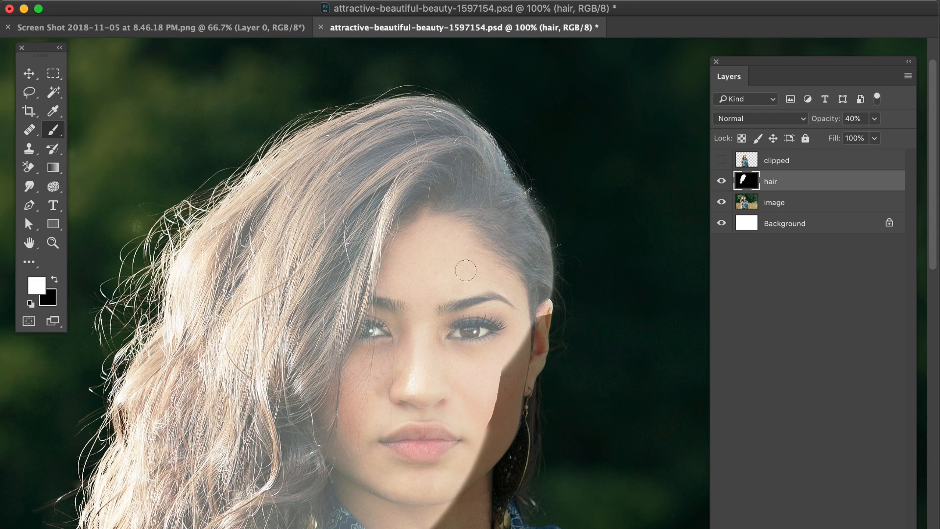
scroll(466, 270, left, 5)
scroll(466, 271, down, 8)
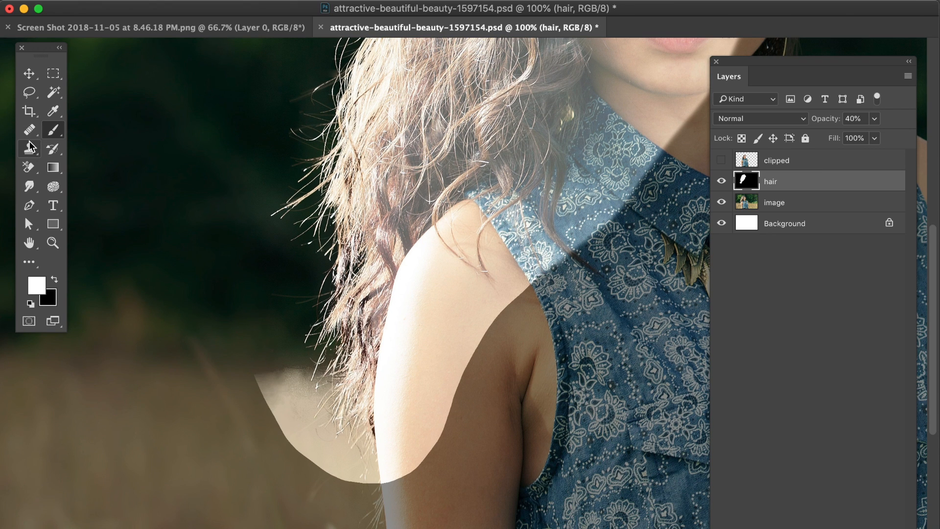
key(x)
mouse_move(284, 382)
mouse_down()
mouse_move(340, 450)
mouse_move(431, 472)
mouse_move(319, 477)
mouse_up()
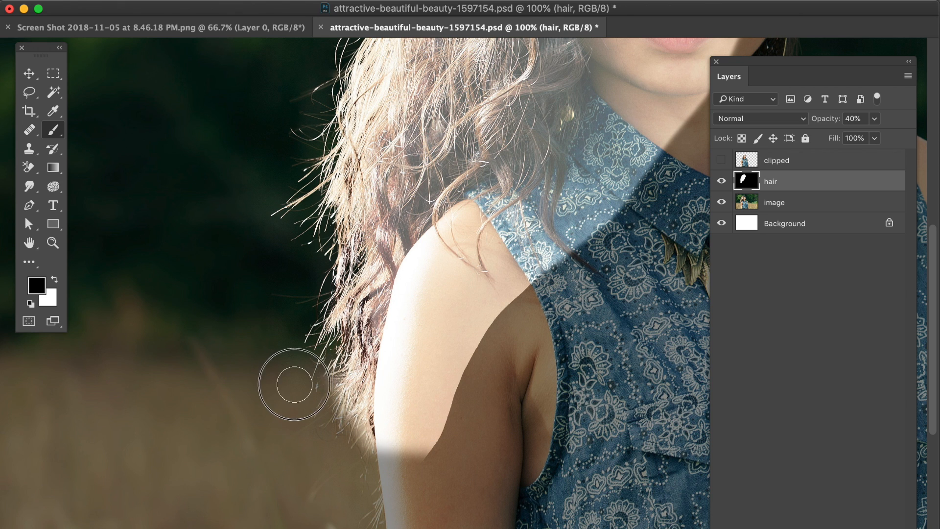
drag(319, 387, 330, 413)
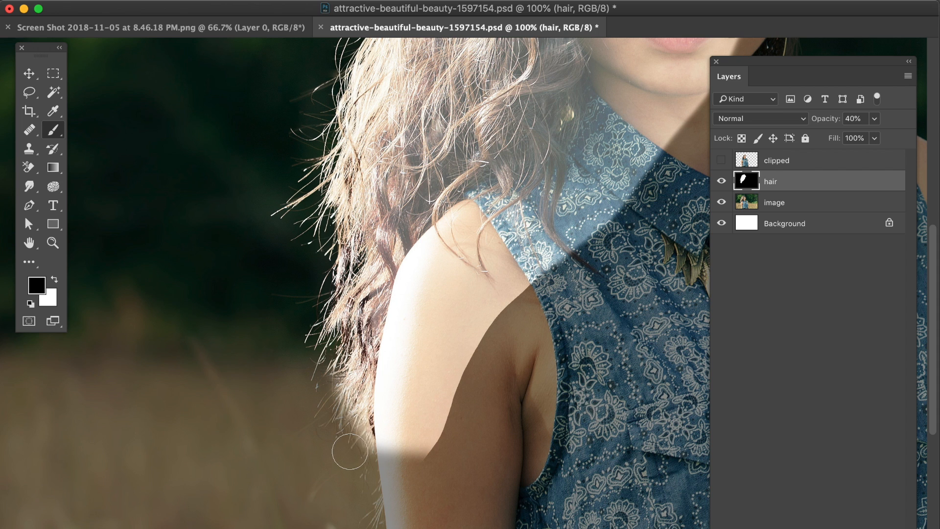
mouse_move(366, 461)
mouse_down()
mouse_move(446, 449)
mouse_move(438, 459)
mouse_move(433, 440)
mouse_move(468, 375)
mouse_move(432, 439)
mouse_move(402, 461)
mouse_move(474, 342)
mouse_move(561, 266)
mouse_up()
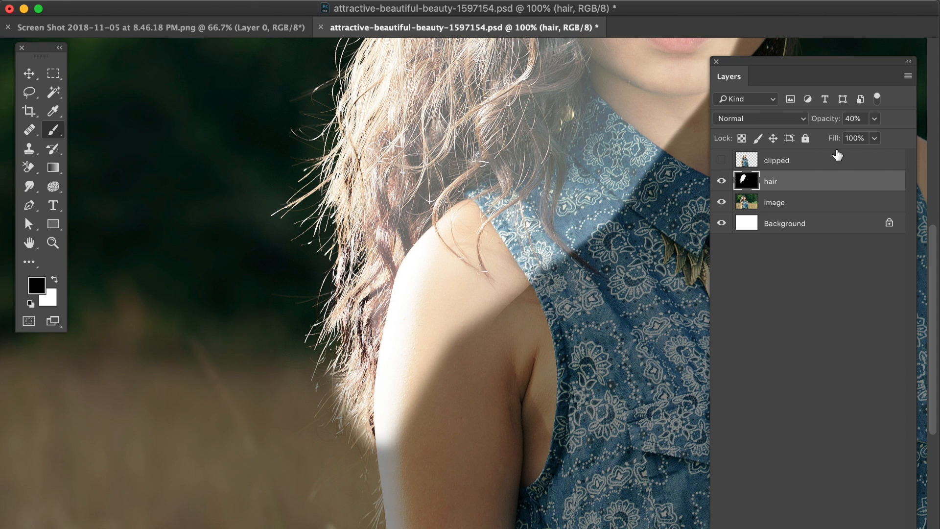
Step: Restore the hair layer's opacity to 100%
drag(874, 119, 644, 156)
drag(861, 139, 925, 131)
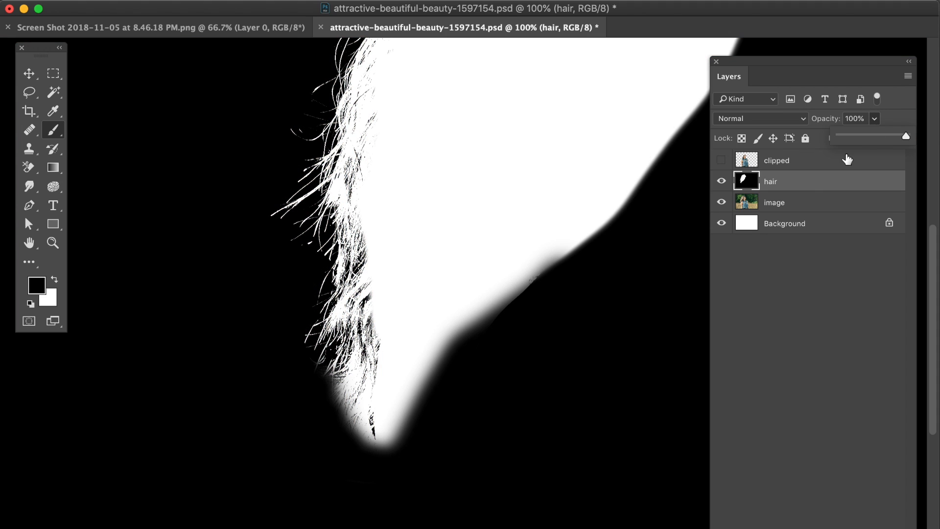
Step: Select and copy the entire hair mask layer
key(super+minus)
key(super+minus)
key(super+minus)
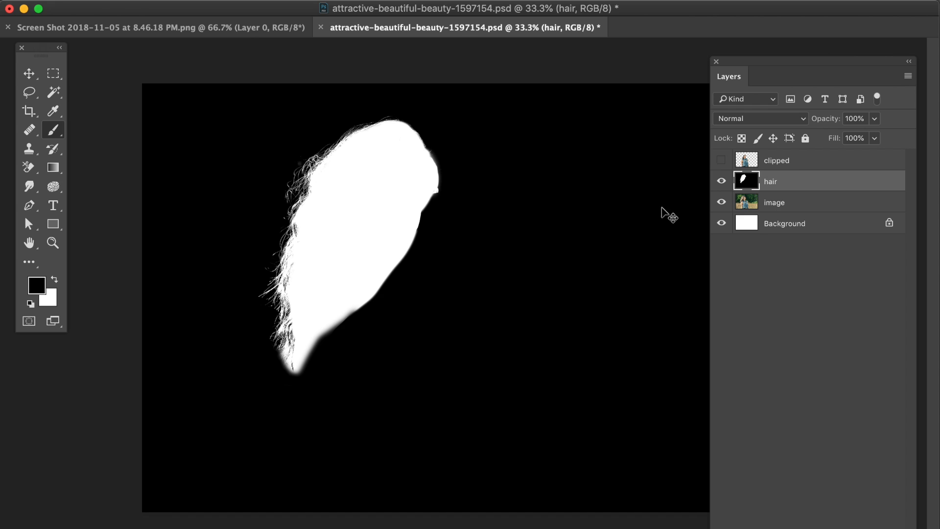
click(30, 76)
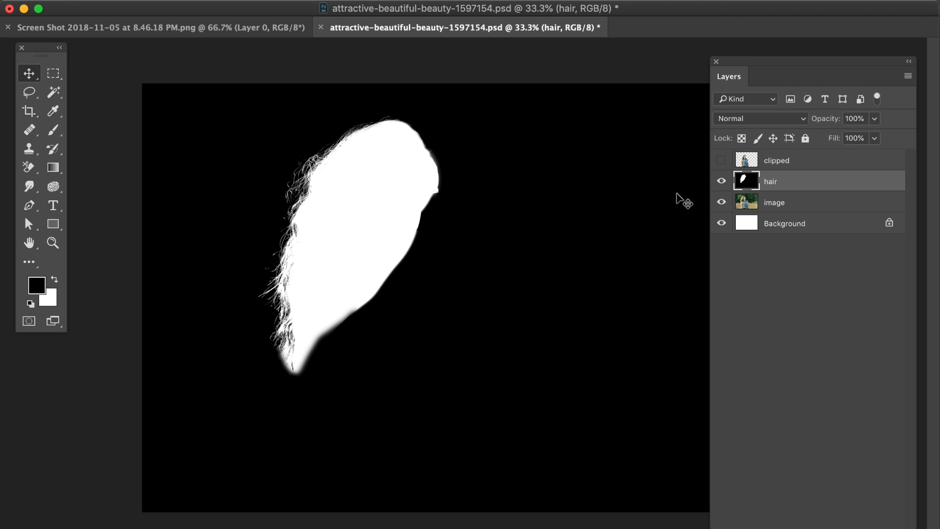
key(super+a)
key(super+d)
Step: Delete the hair layer
click(898, 528)
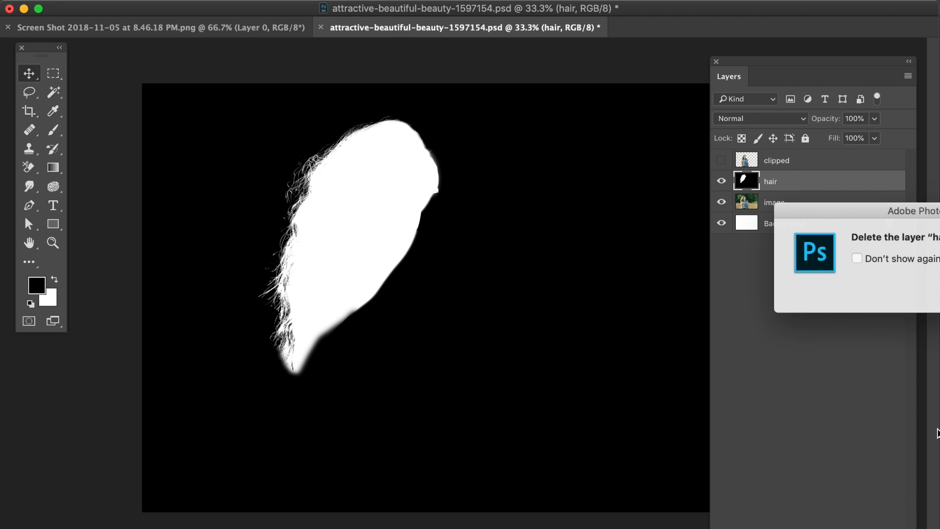
key(Return)
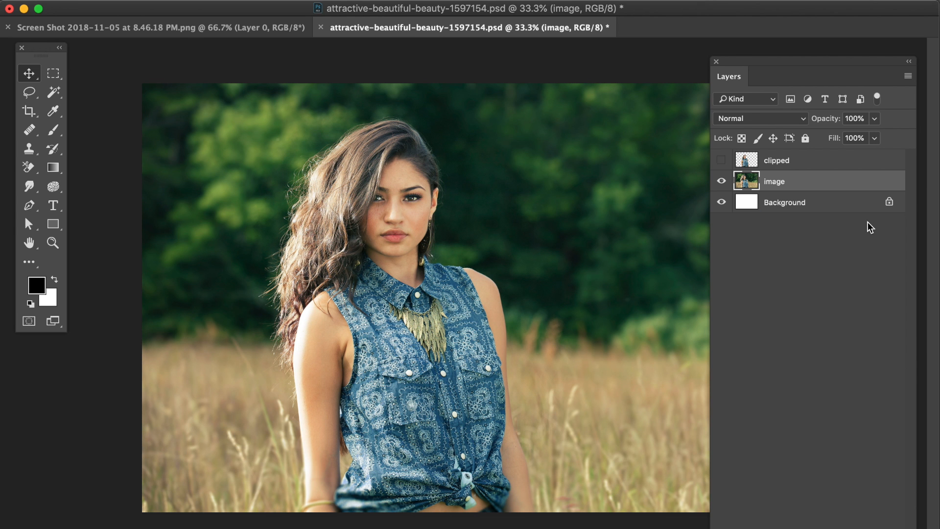
Step: Paste the copied mask into Quick Mask on the image layer and return to Standard Mode as a selection
click(29, 322)
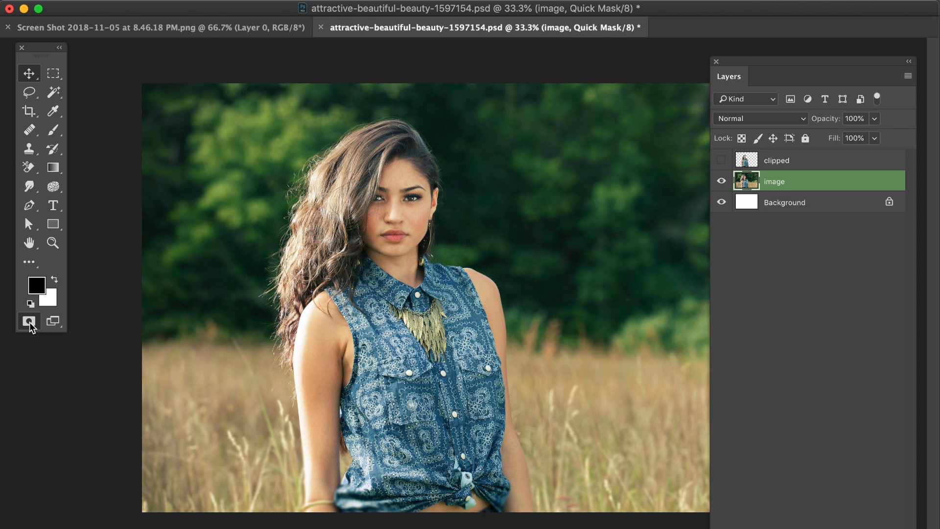
key(super+v)
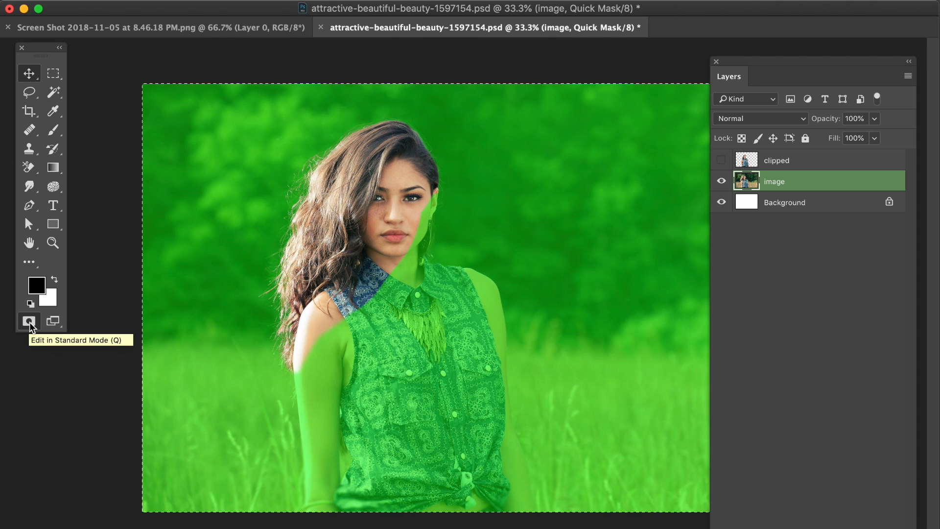
key(super+d)
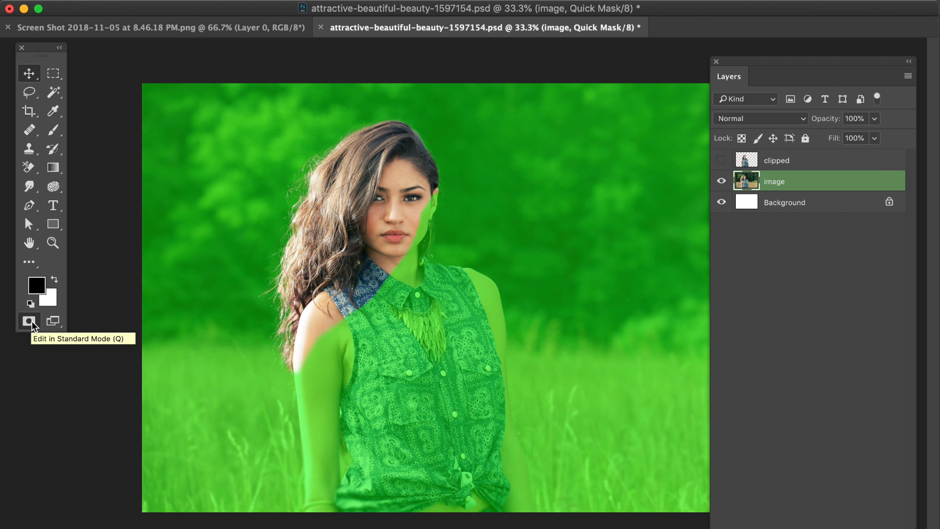
click(31, 321)
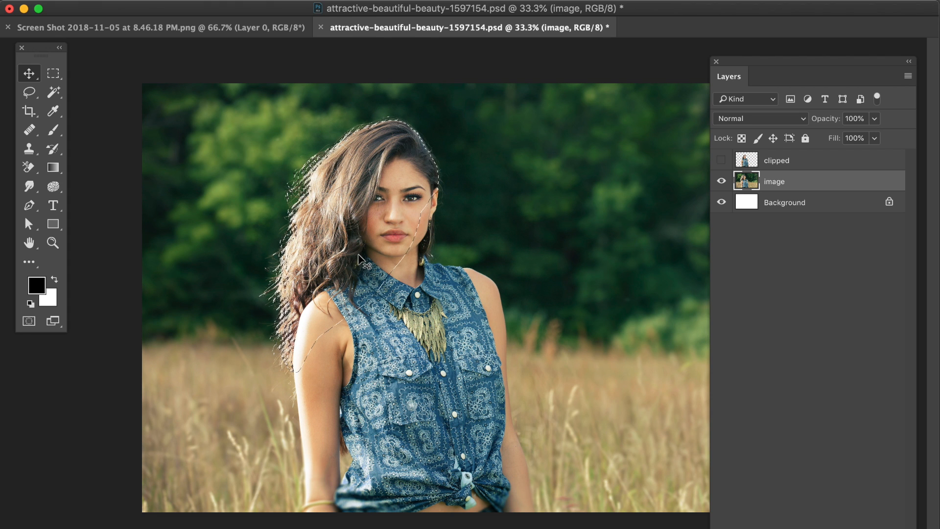
Step: Copy the selected hair region to a new layer and hide the image layer
key(super+j)
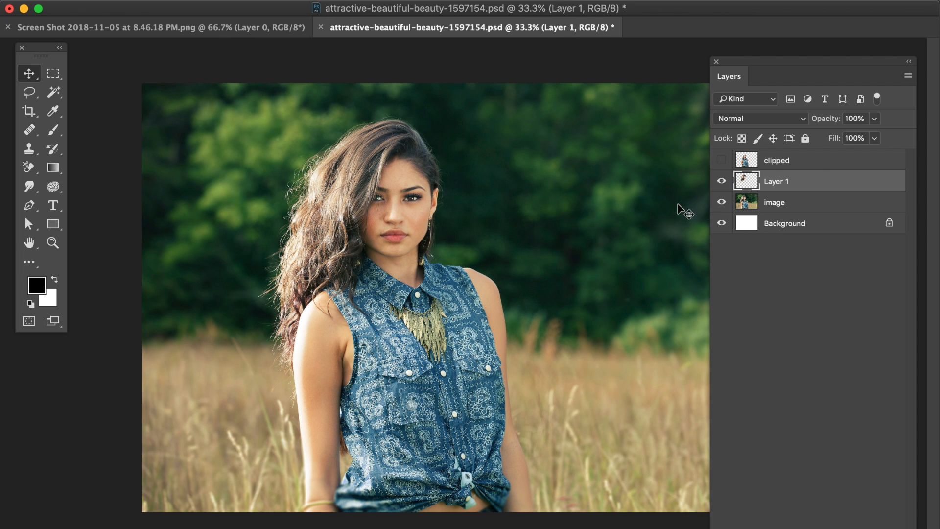
click(722, 202)
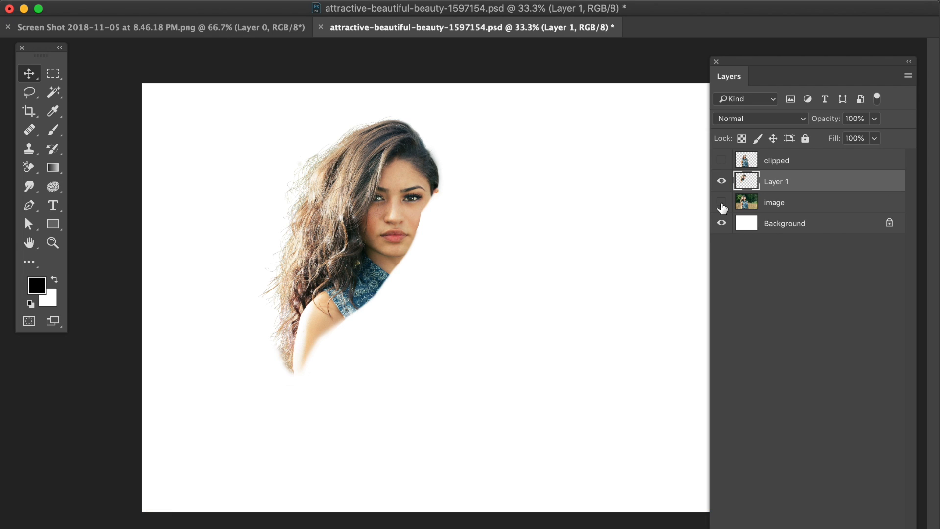
Step: Show the clipped layer and merge it with the new hair layer
click(722, 161)
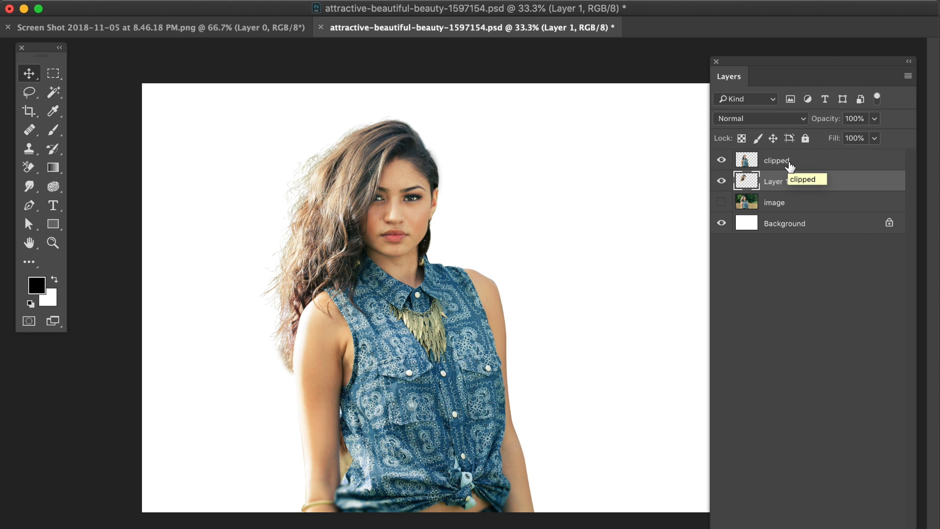
shift+click(803, 166)
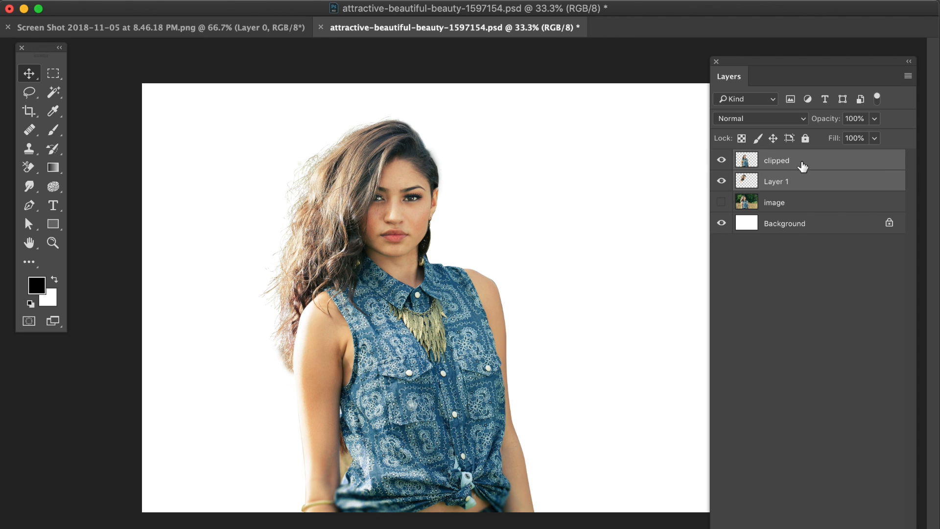
key(super+e)
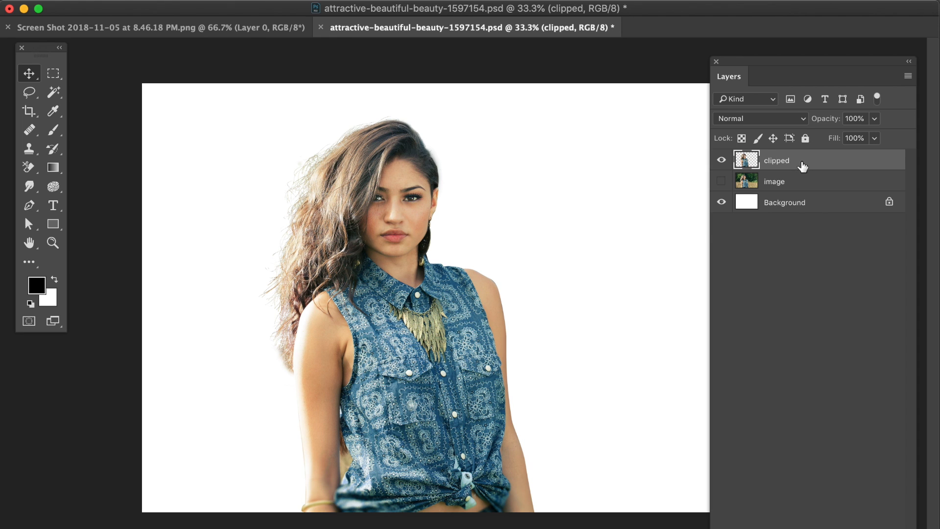
Step: Fill the Background layer with black
click(795, 209)
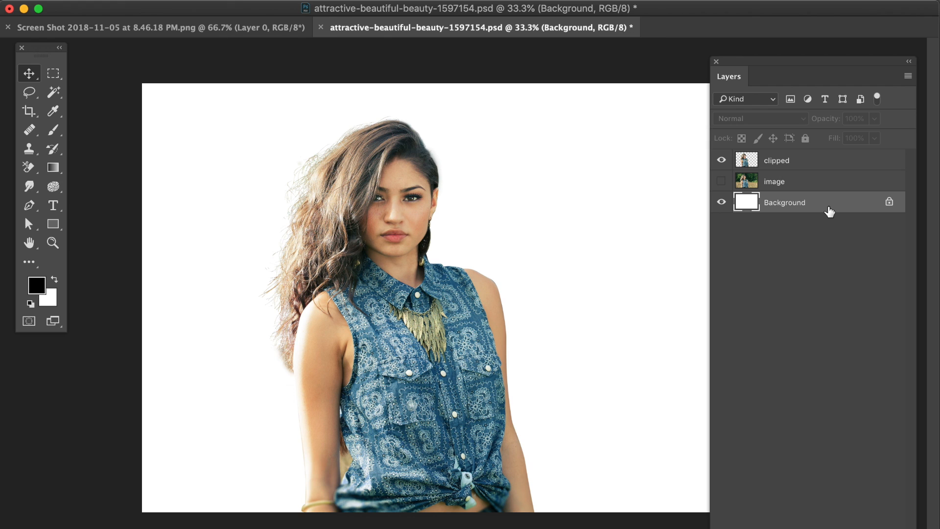
key(shift+F5)
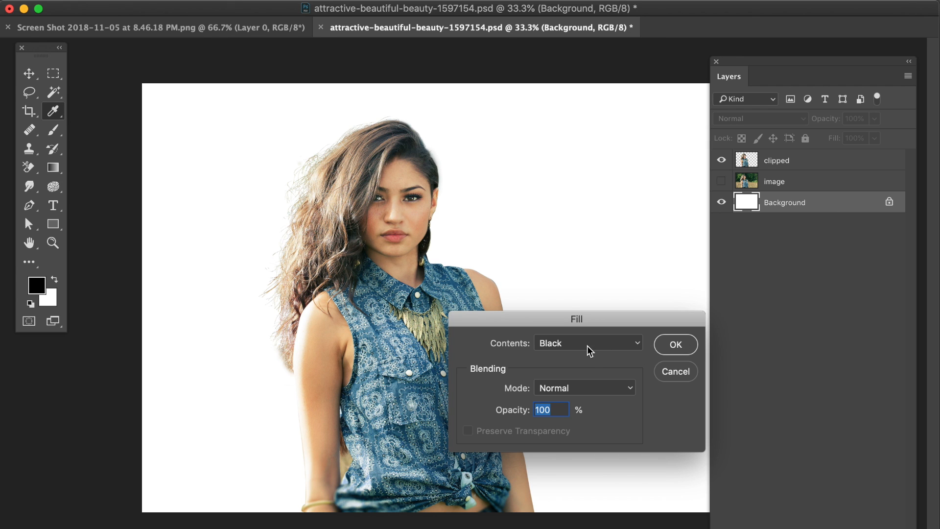
click(676, 345)
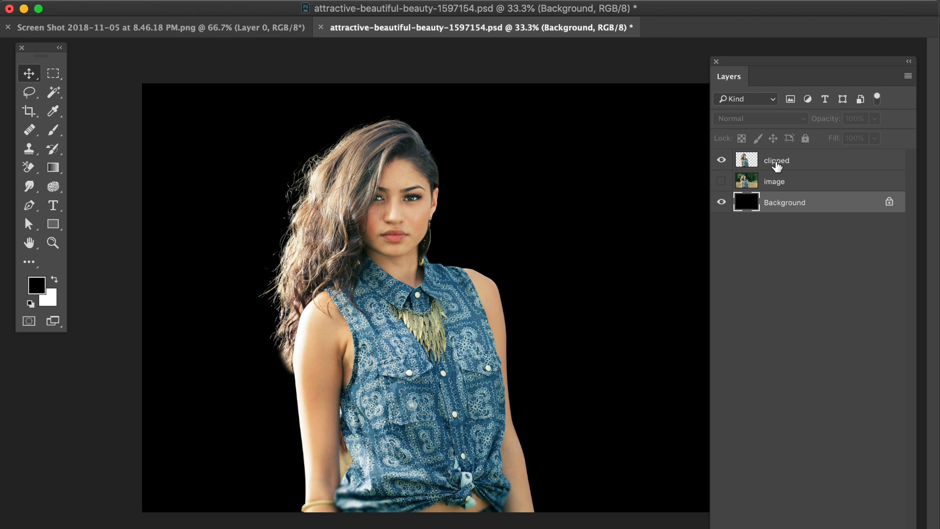
Step: Zoom in and pan to inspect the hair edges against the black background
drag(396, 381, 475, 371)
key(super+plus)
key(super+plus)
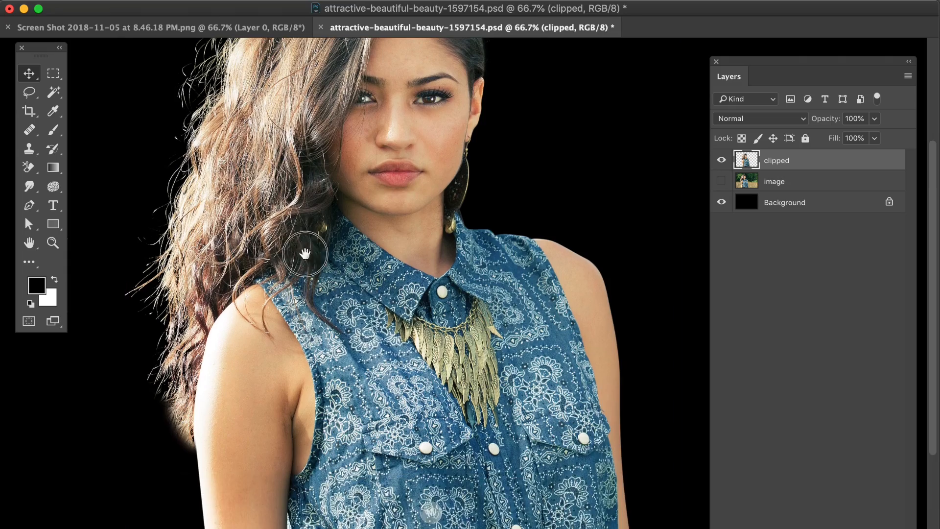
drag(307, 254, 350, 262)
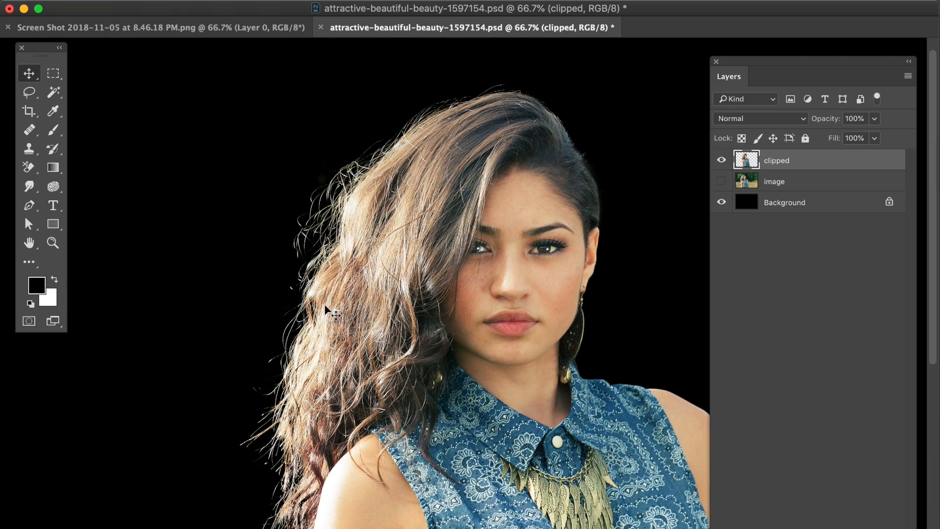
key(super+minus)
key(super+minus)
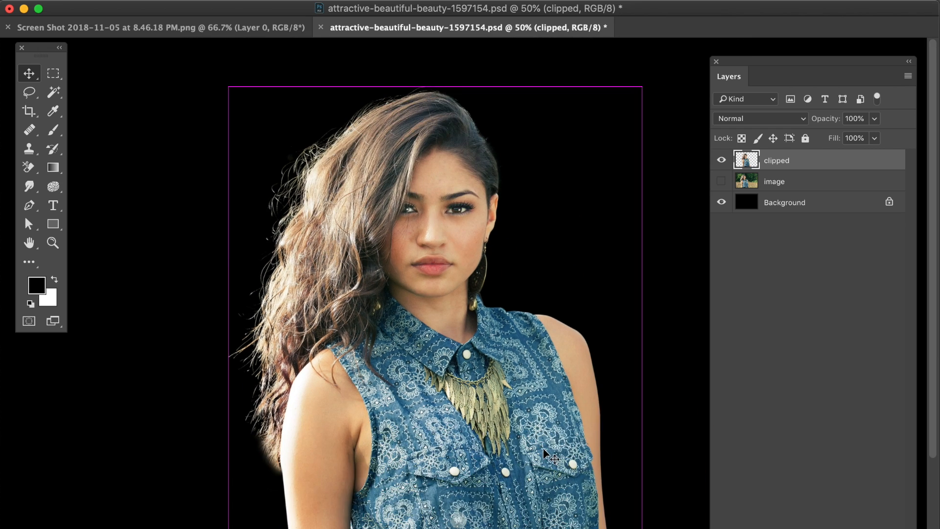